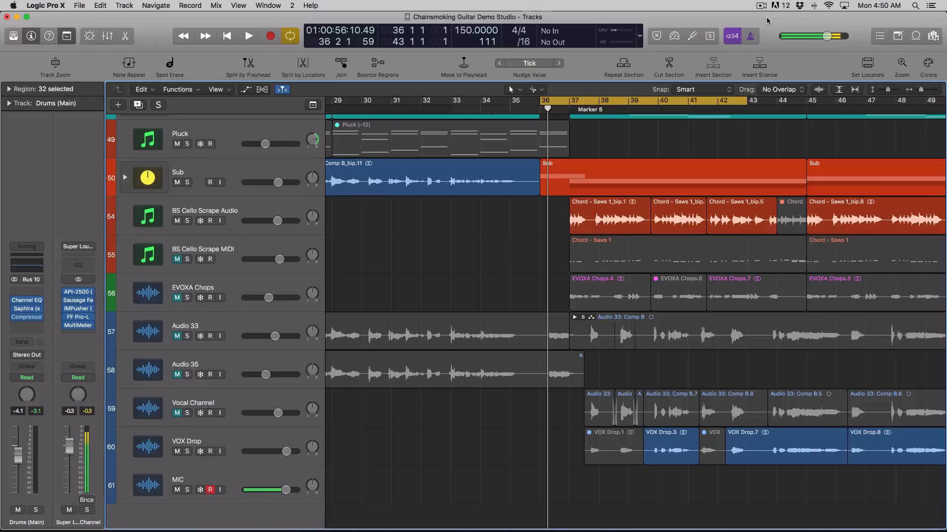
- Select the VOX Drop track and extend the end of the cycle range from bar 36 to bar 45
click(266, 174)
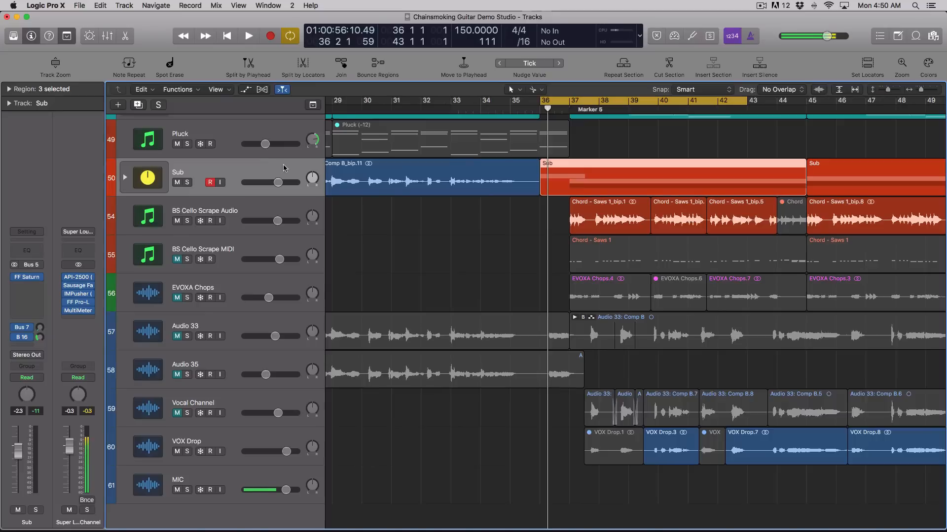
scroll(346, 196, up, 1)
scroll(495, 247, down, 2)
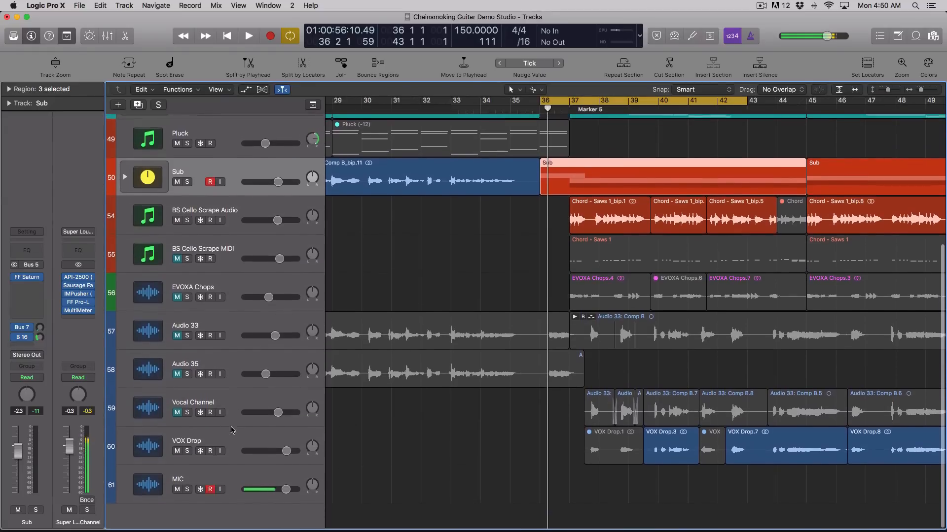
click(232, 430)
scroll(295, 394, up, 3)
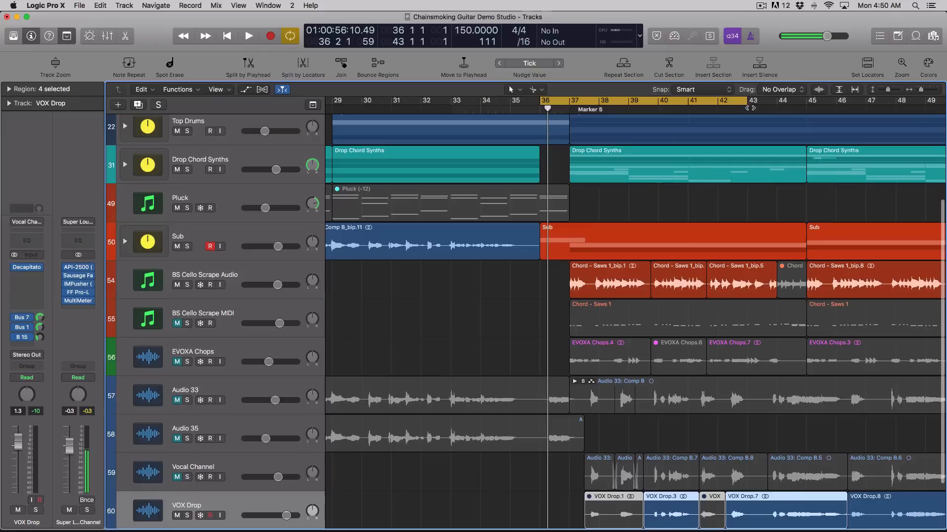
drag(750, 108, 805, 102)
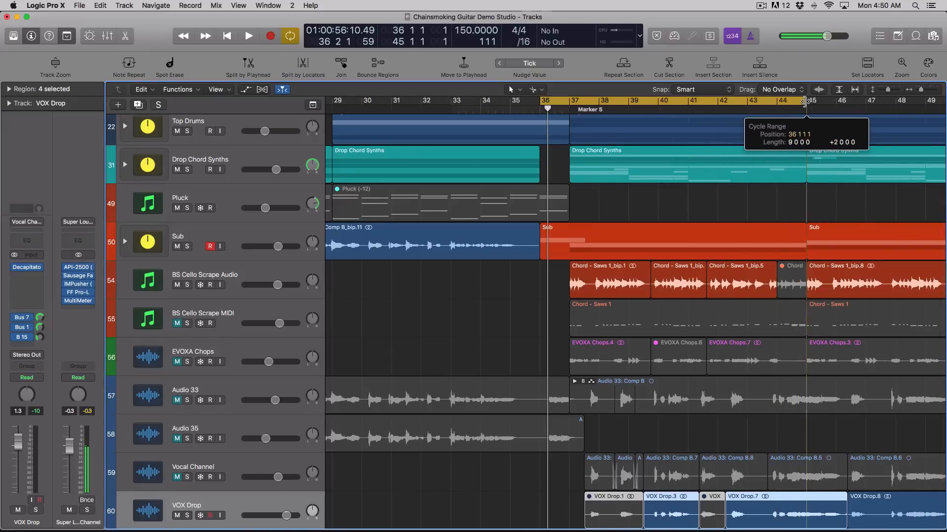
- Play back the full arrangement within the cycle range, look over the tracks, and stop playback
key(space)
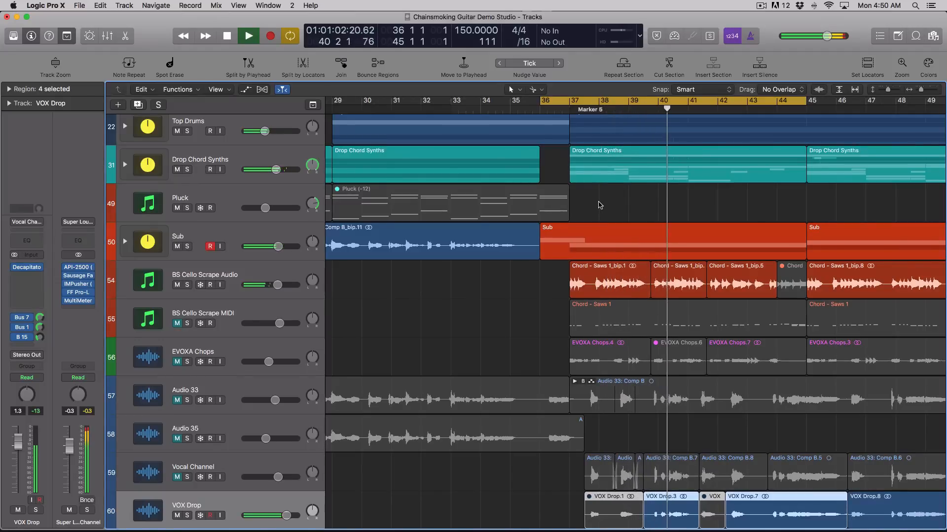
scroll(693, 243, down, 5)
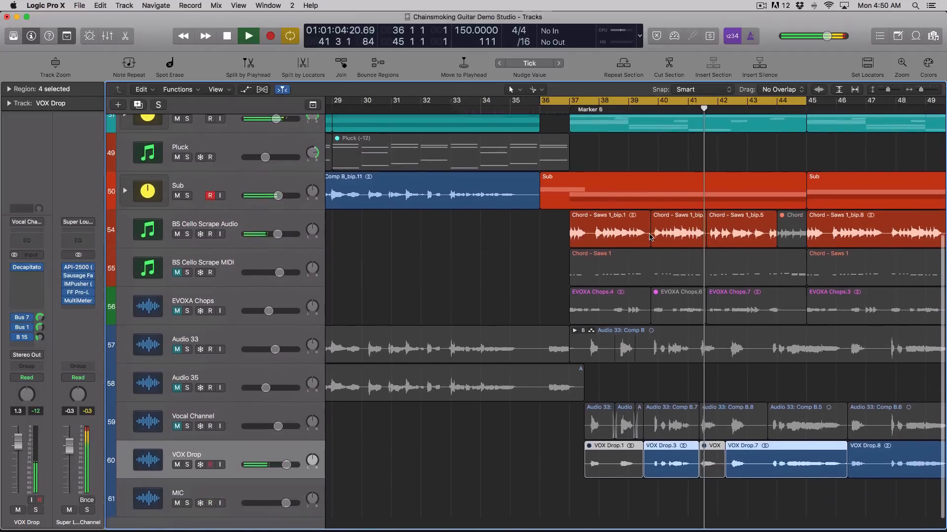
scroll(692, 243, up, 3)
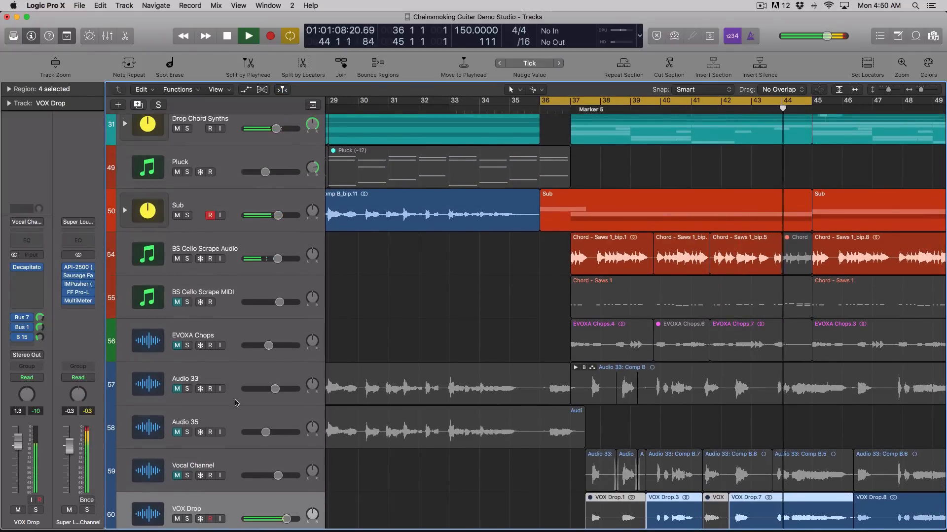
key(space)
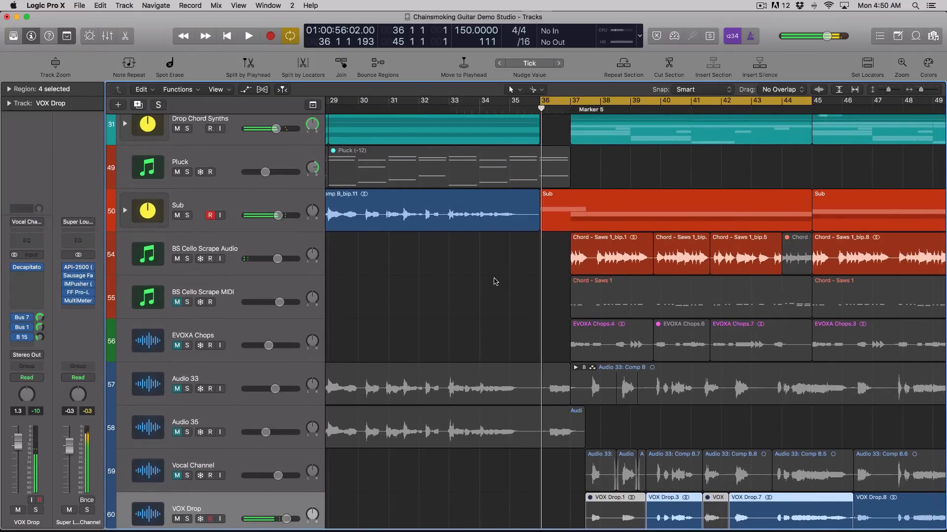
- Select the Drums (Main) track and solo its region leading up to bar 45
scroll(409, 342, up, 1)
scroll(408, 341, up, 6)
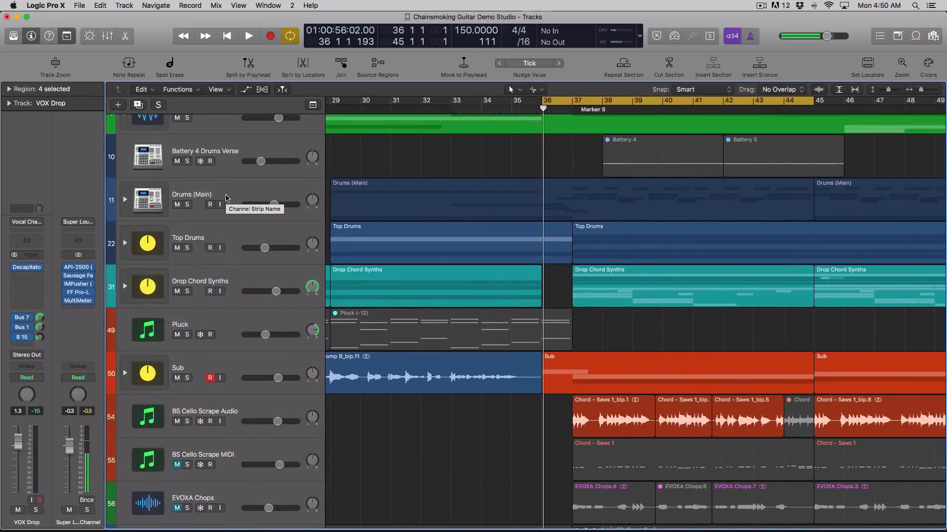
click(227, 197)
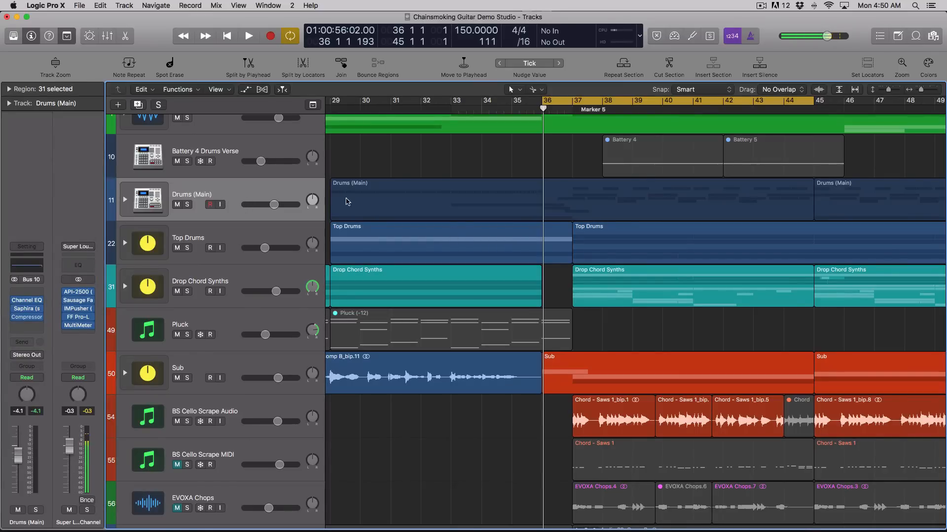
click(588, 208)
key(ctrl+s)
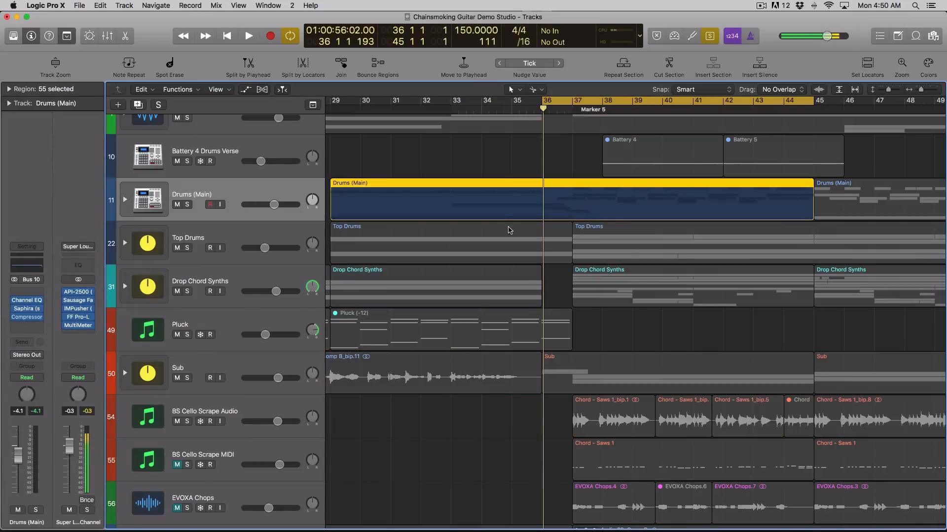
- Open the Saphira plug-in on Drums (Main), listen to the soloed drums through it, and close its window
click(28, 310)
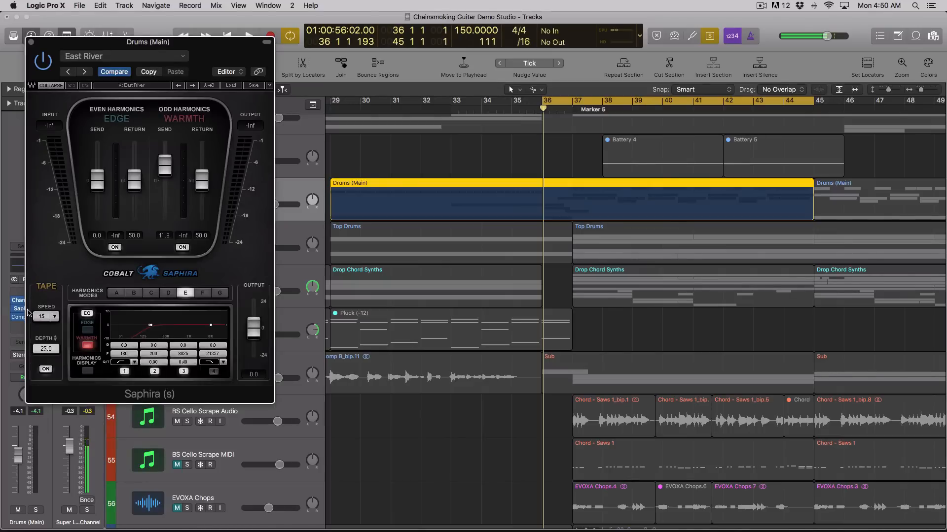
drag(94, 44, 451, 130)
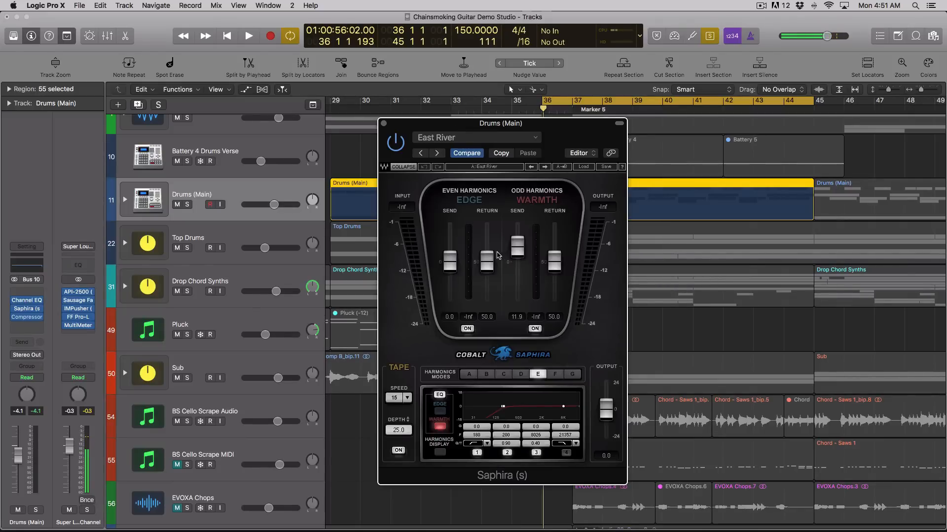
drag(447, 123, 691, 157)
key(space)
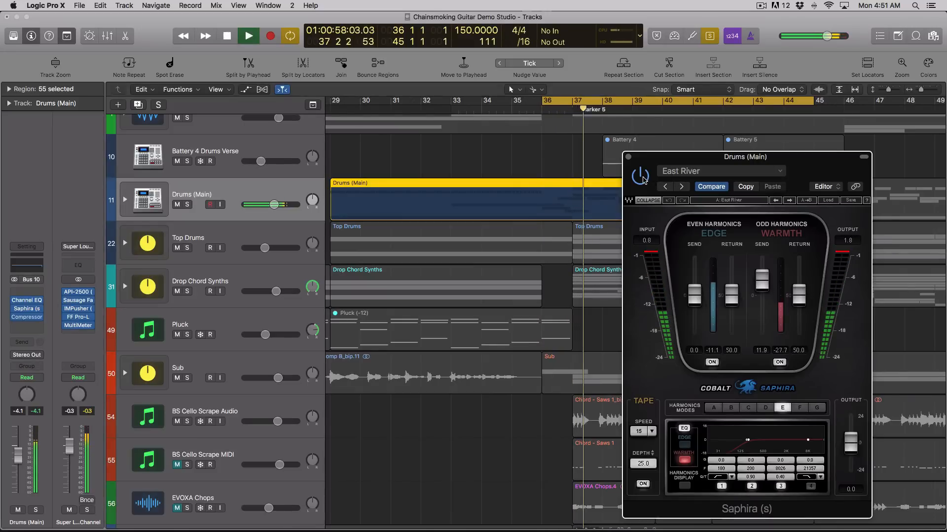
key(space)
click(628, 157)
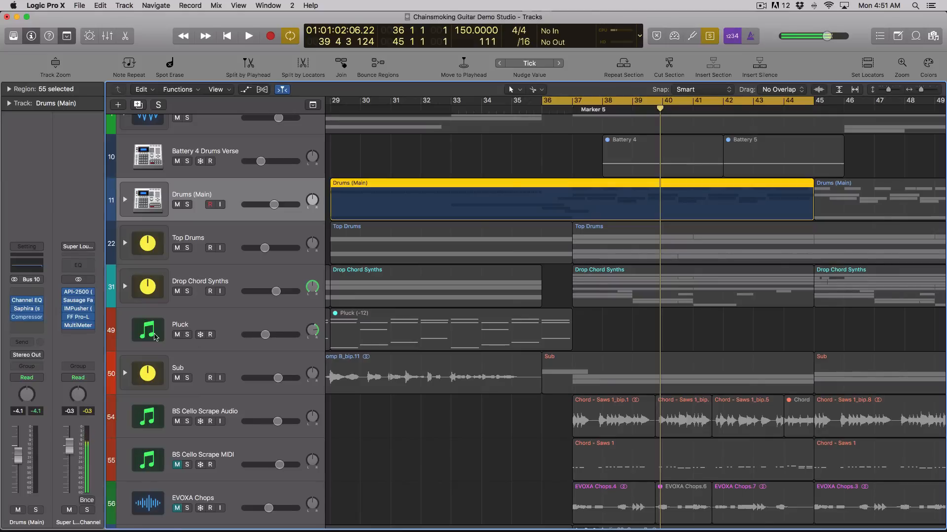
- Open the Decapitator plug-in on the Top Drums track and listen to the soloed Top Drums region
click(224, 228)
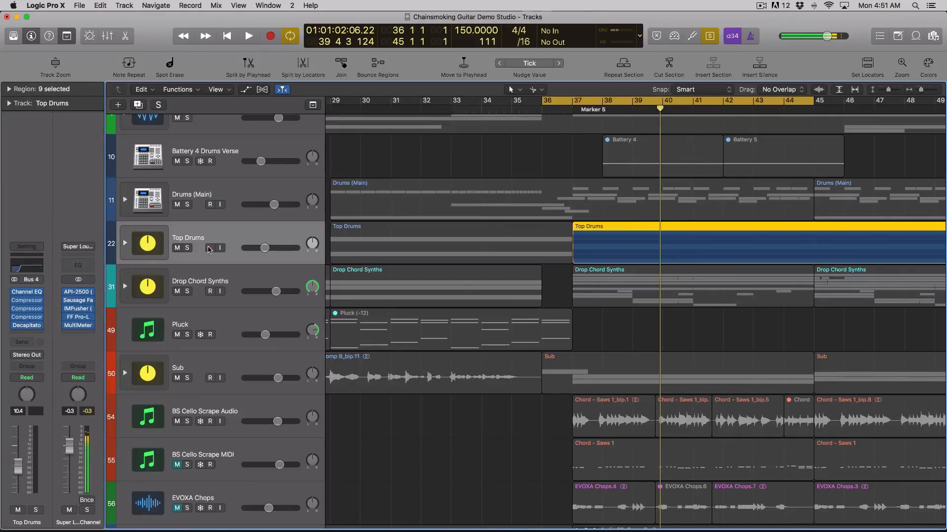
click(27, 325)
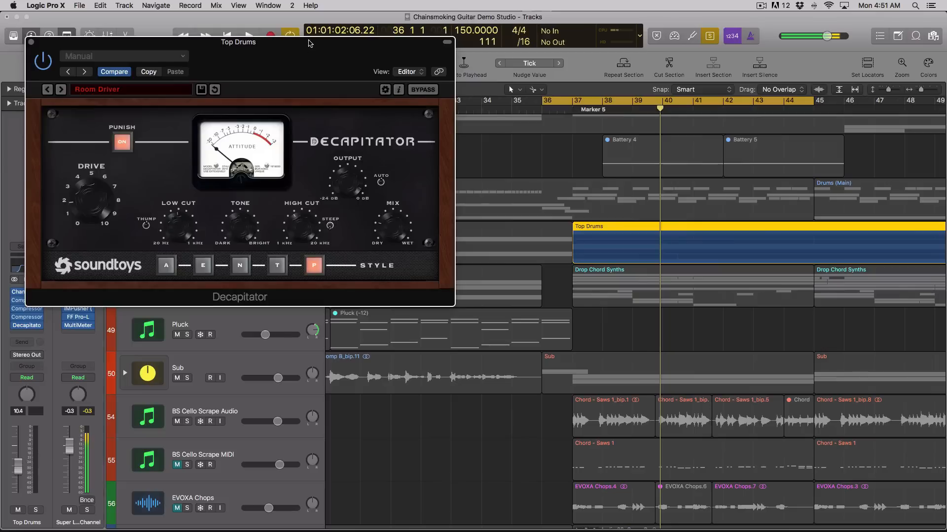
drag(308, 44, 629, 259)
key(space)
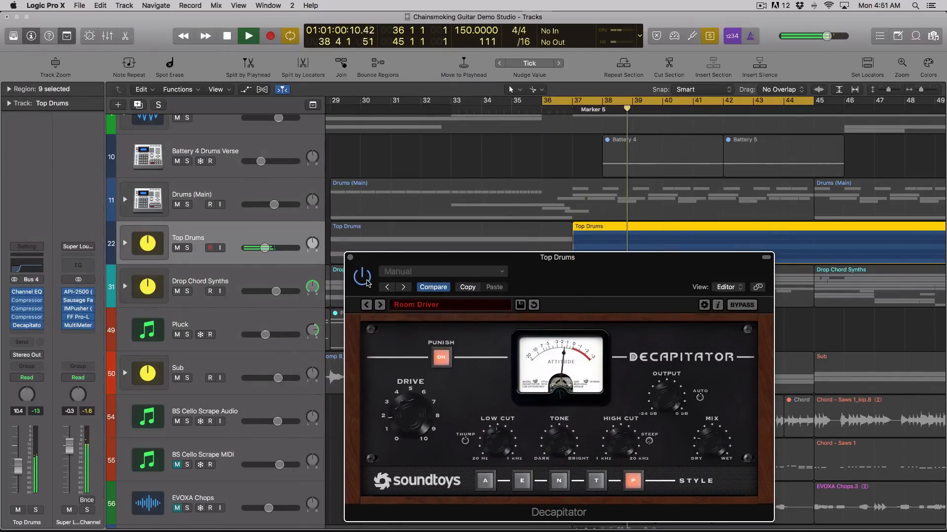
- Set the cycle range to bars 37 through 45 and close the Decapitator window
click(578, 103)
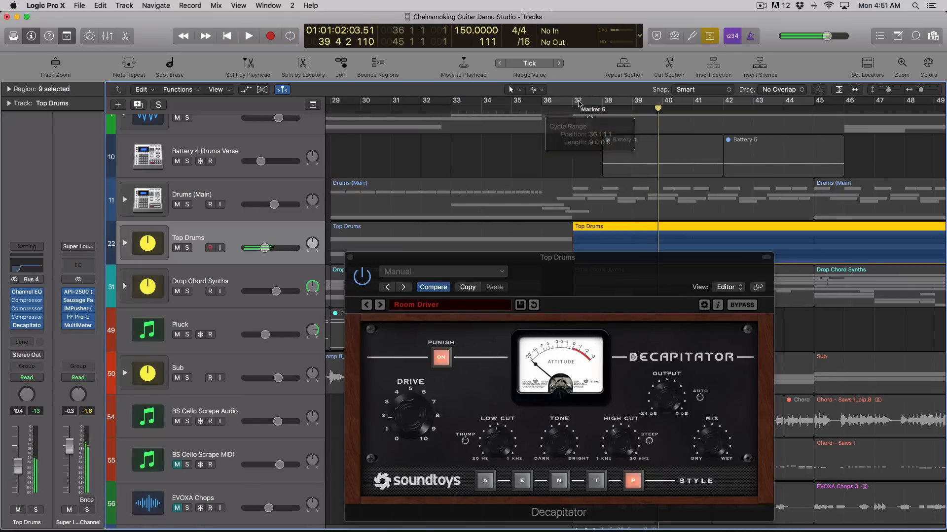
drag(578, 103, 833, 109)
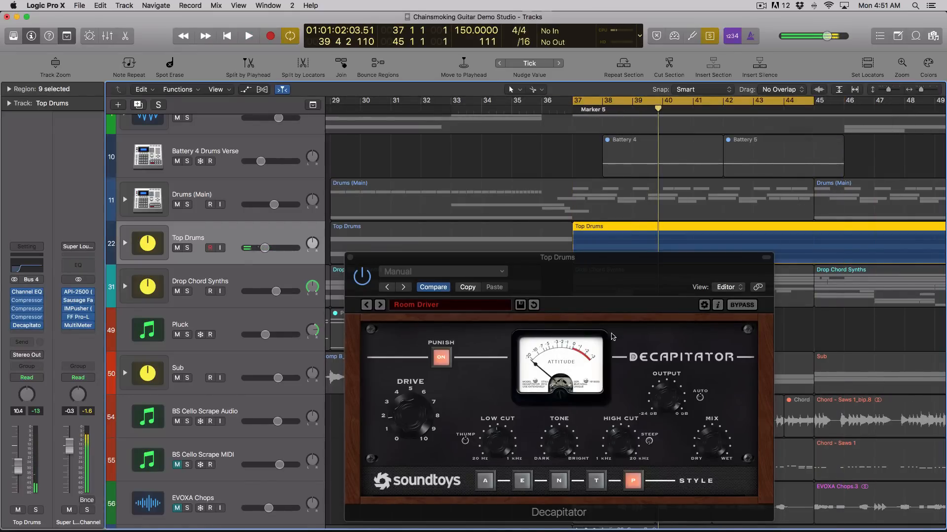
click(621, 432)
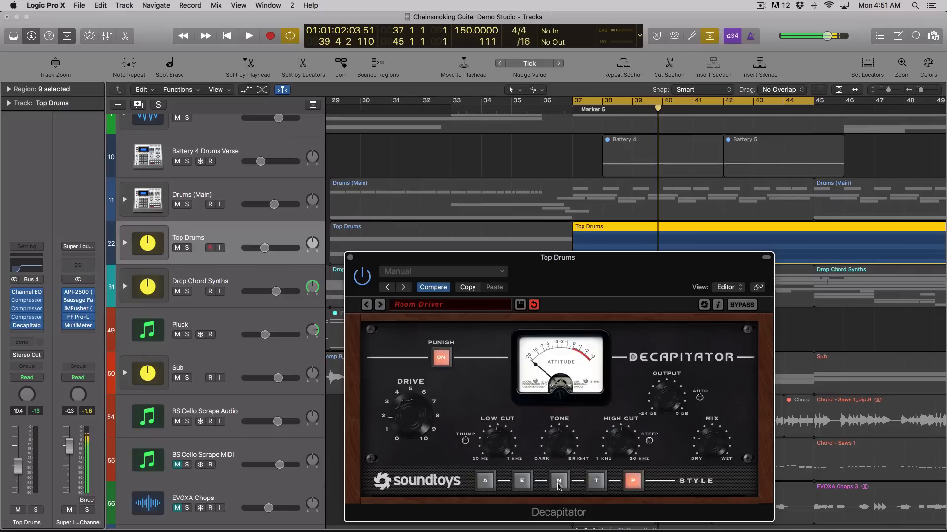
click(350, 257)
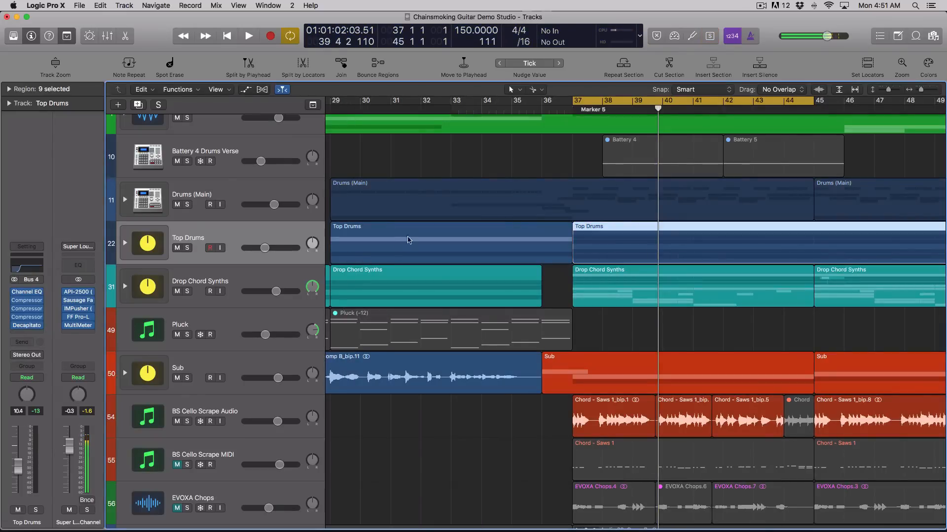
- Solo the Drums (Main) and Top Drums regions together, and solo both of their tracks
click(624, 197)
shift+click(624, 239)
key(ctrl+s)
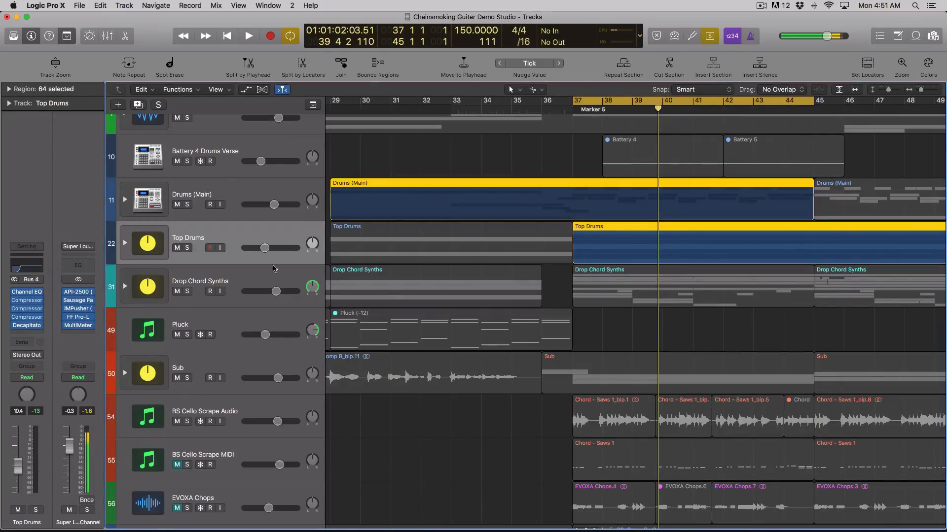
click(187, 204)
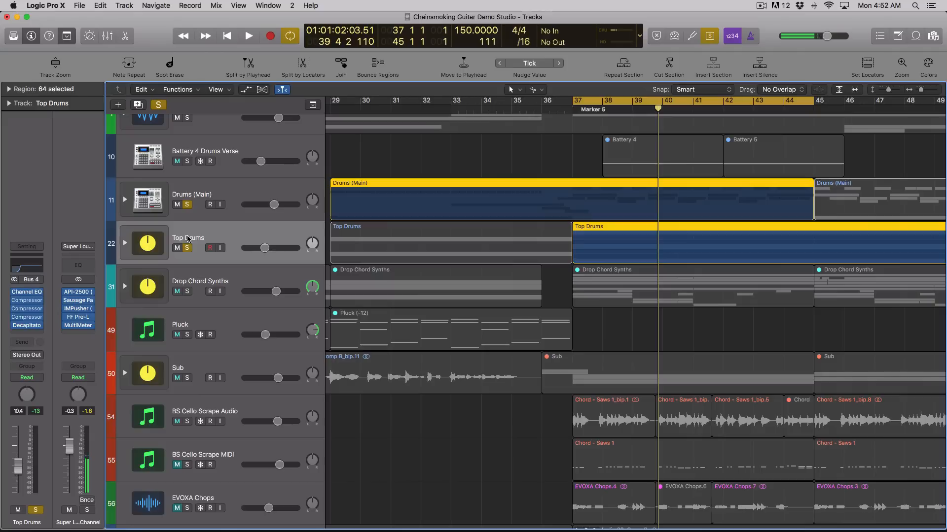
- Play the soloed drums while comparing Decapitator on Top Drums and Saphira on Drums (Main), and unsolo both tracks
key(space)
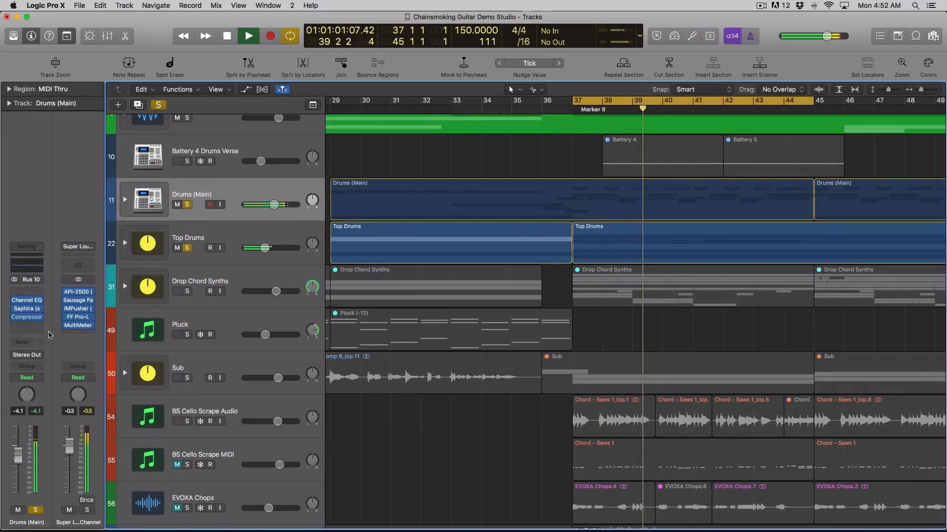
click(186, 238)
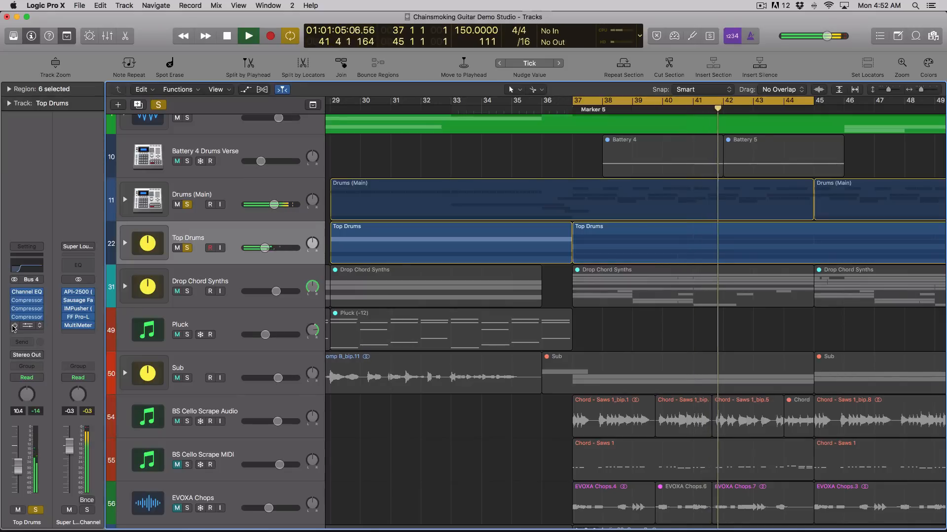
key(Up)
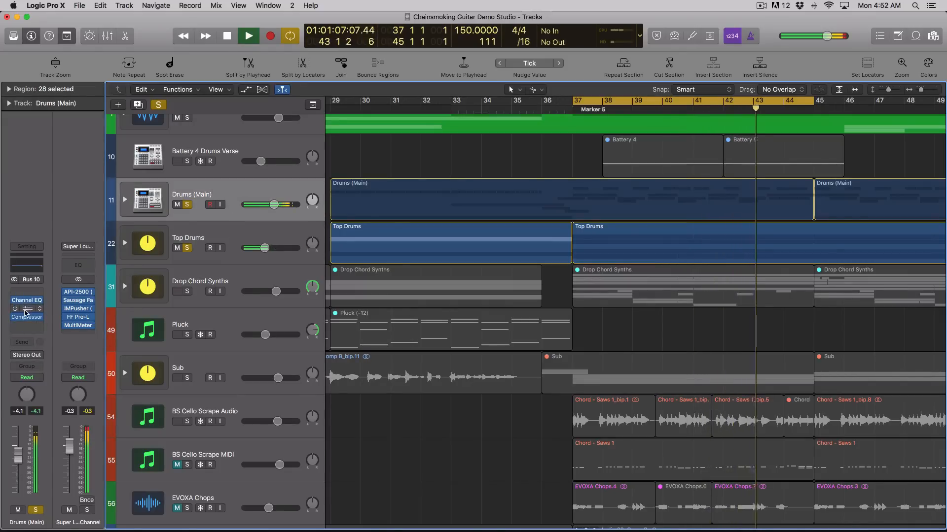
key(space)
drag(187, 205, 187, 248)
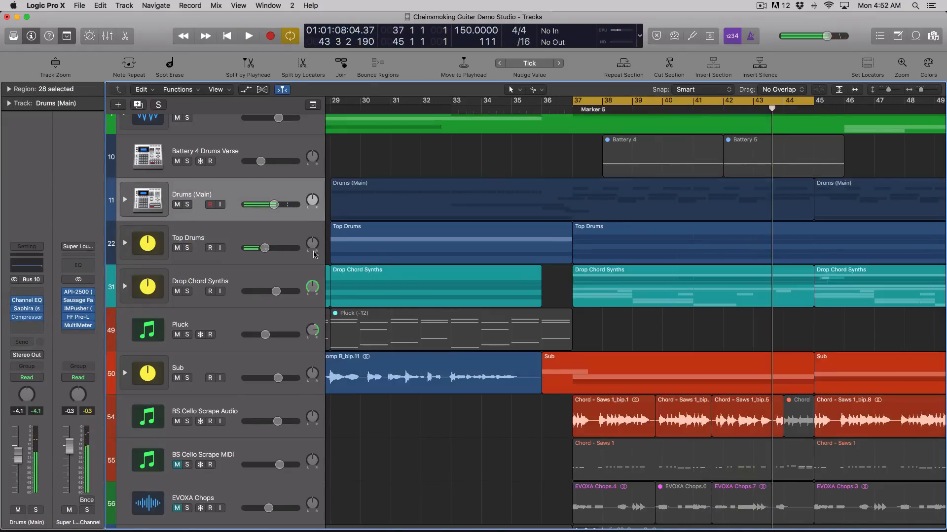
- Solo the Drop Chord Synths region at bar 37 and open the FF Saturn plug-in from its channel strip
click(261, 283)
key(ctrl+s)
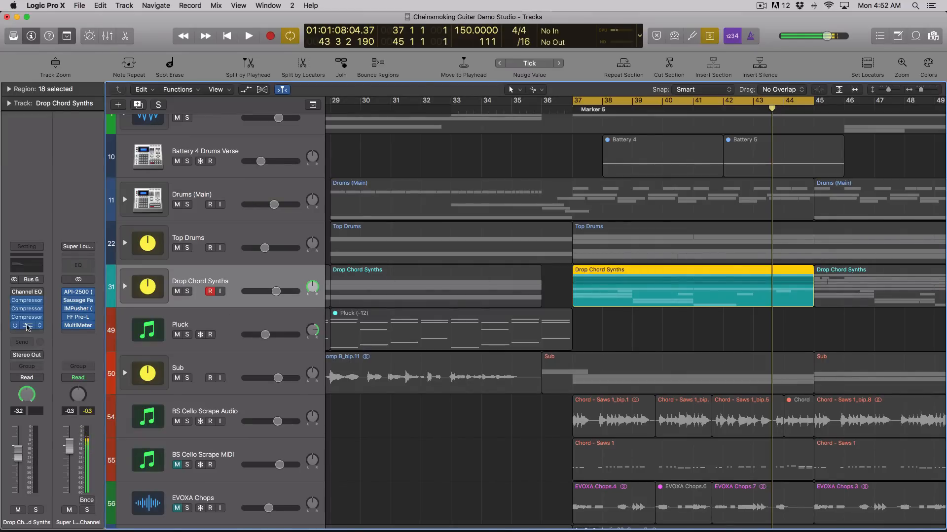
click(27, 326)
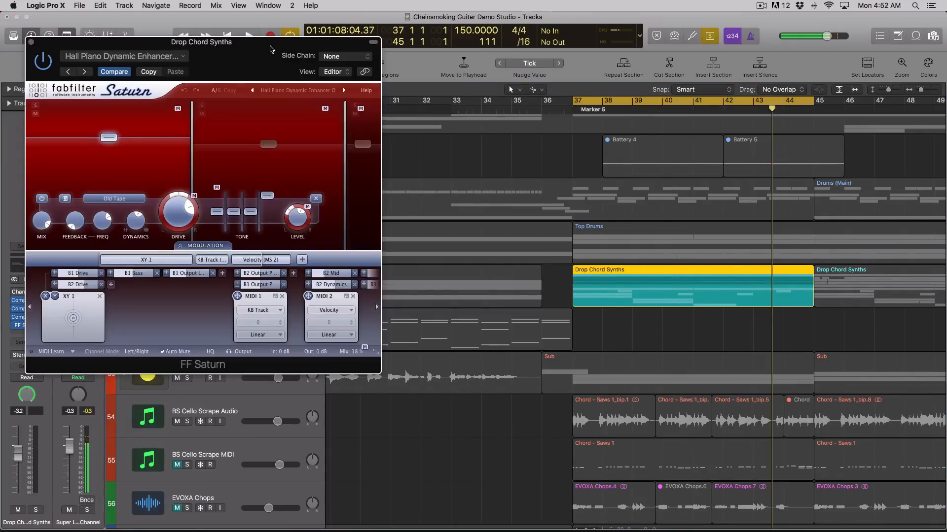
drag(265, 49, 470, 48)
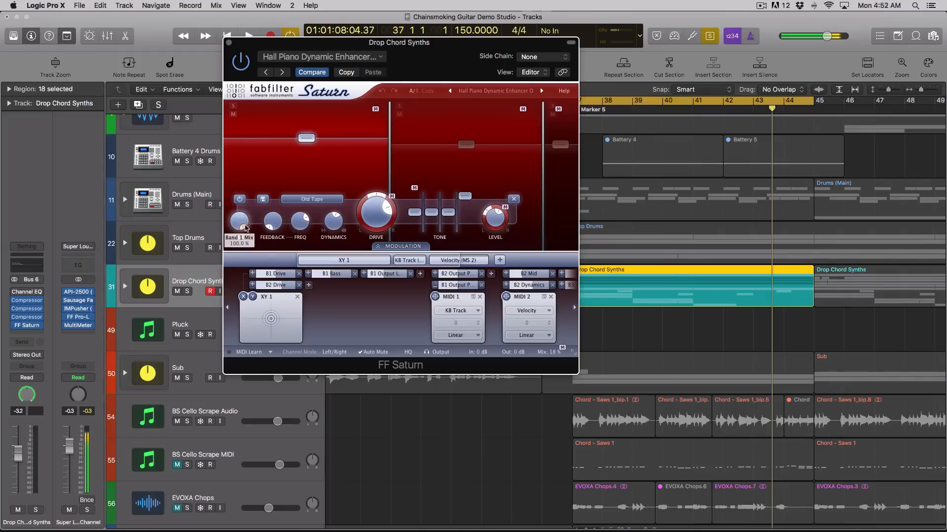
- Play the soloed Drop Chord Synths region to compare FF Saturn enabled and bypassed, and close the plug-in window with FF Saturn enabled
drag(241, 225, 256, 192)
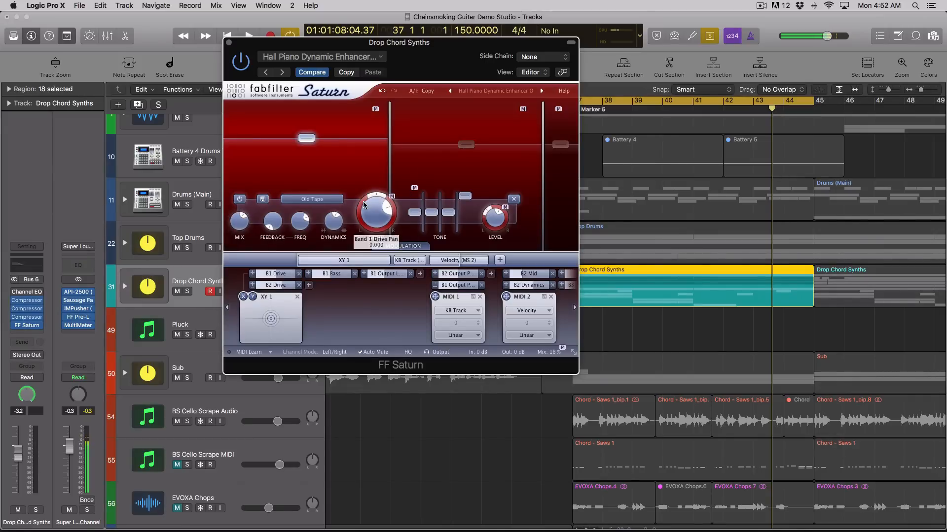
click(651, 302)
key(super+z)
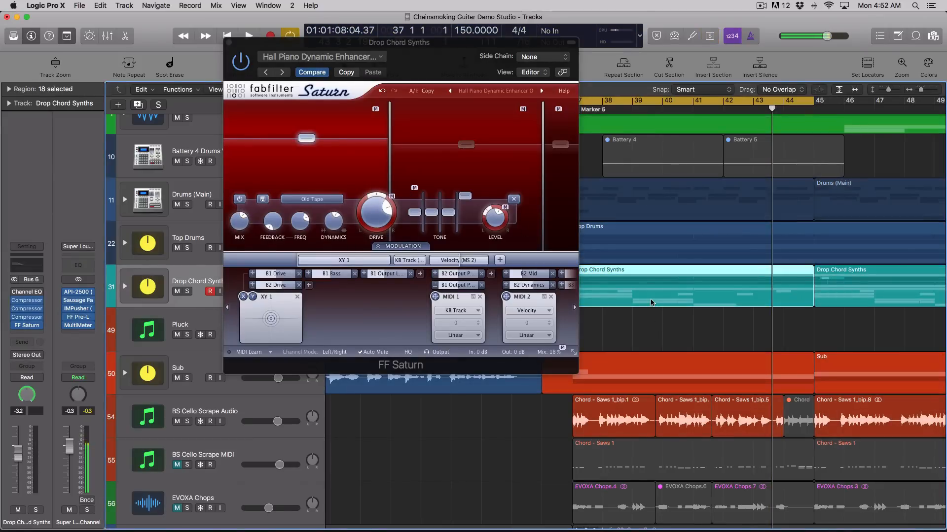
key(ctrl+s)
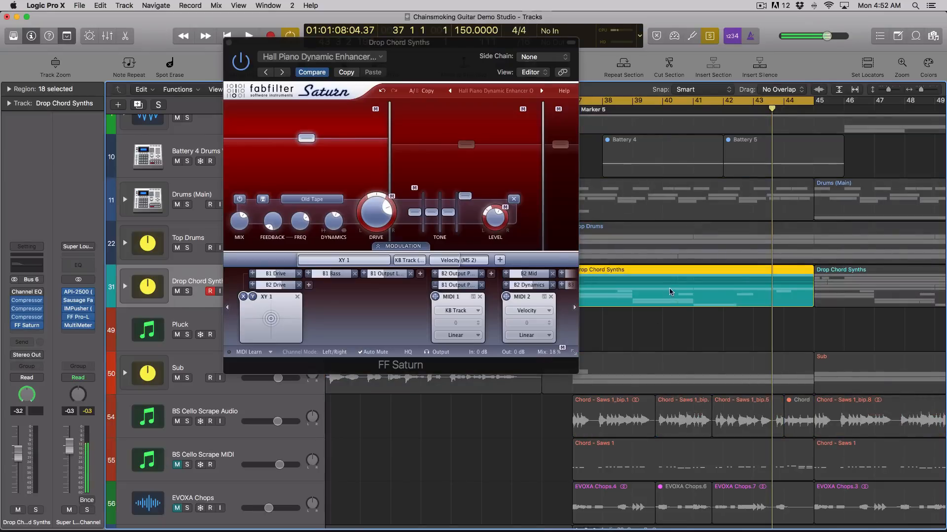
key(space)
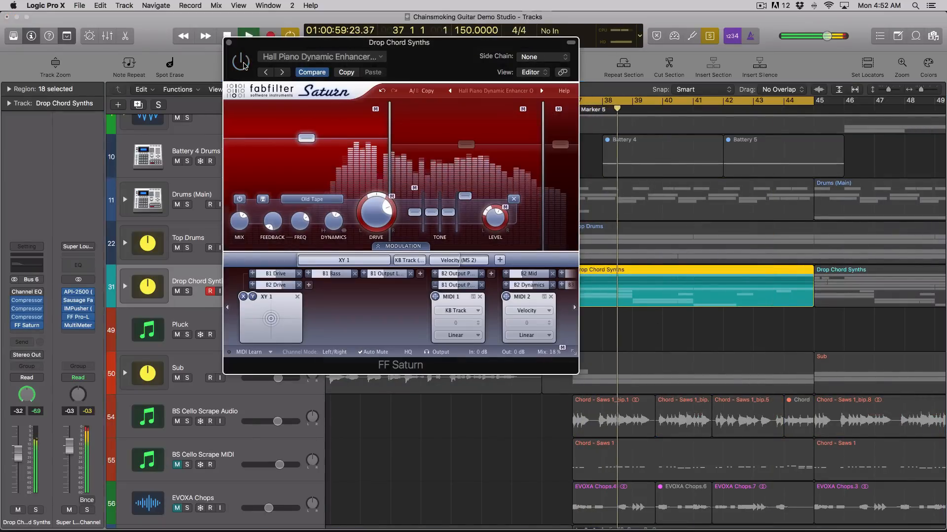
click(244, 64)
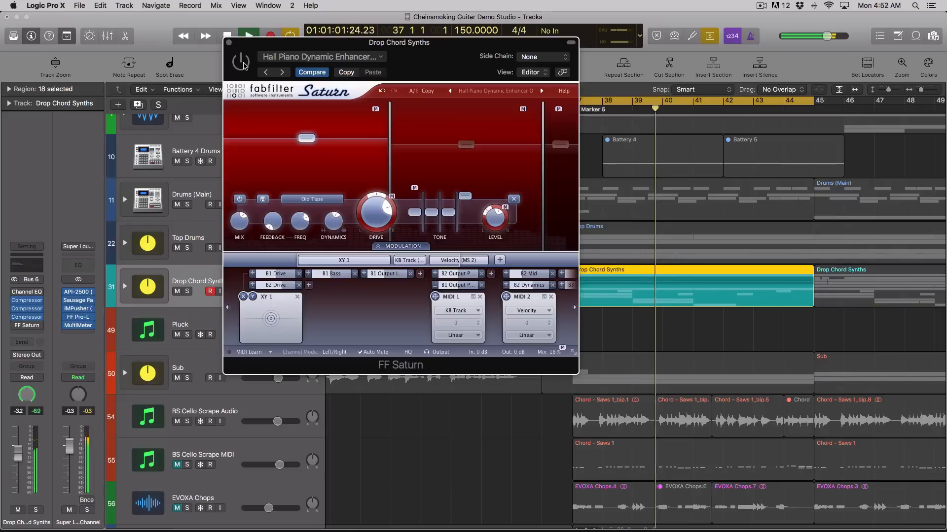
click(241, 62)
key(space)
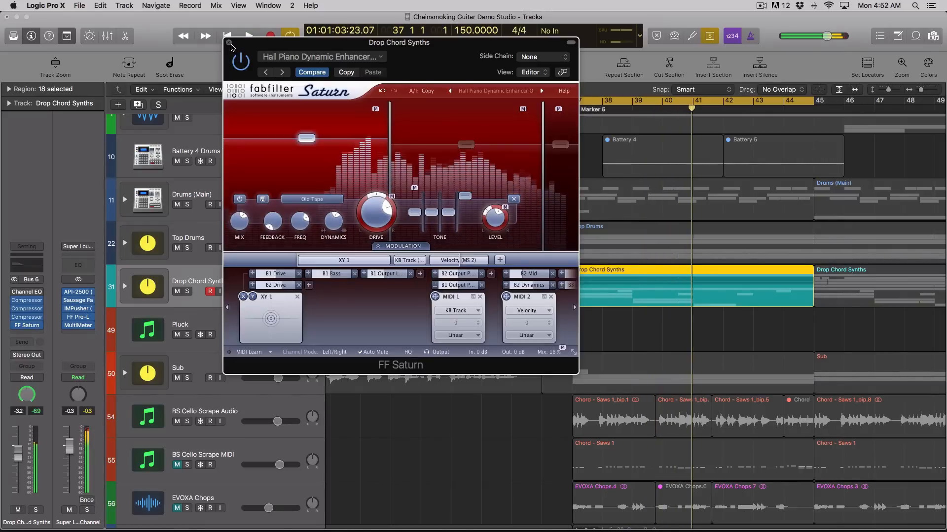
click(228, 43)
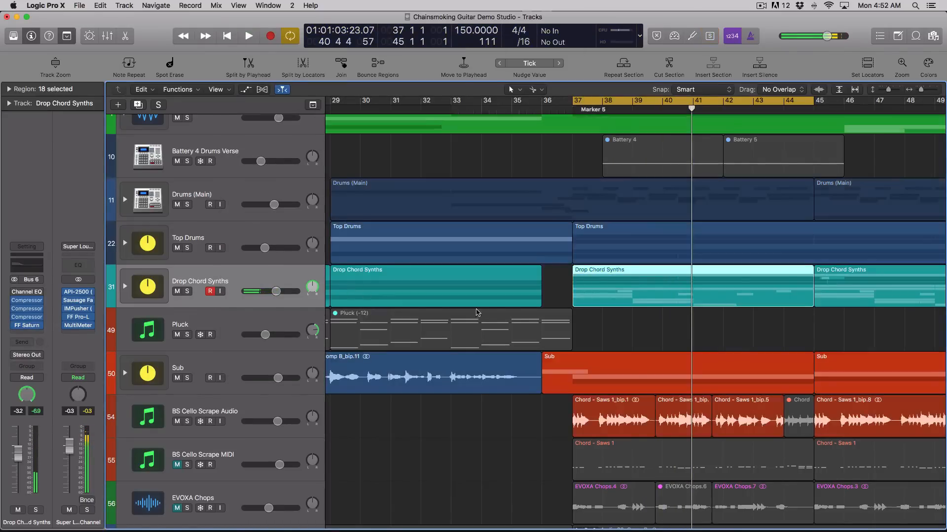
- Solo the Sub region starting at bar 36 and open the FF Saturn plug-in from the Sub channel strip
scroll(542, 328, down, 1)
drag(623, 323, 778, 401)
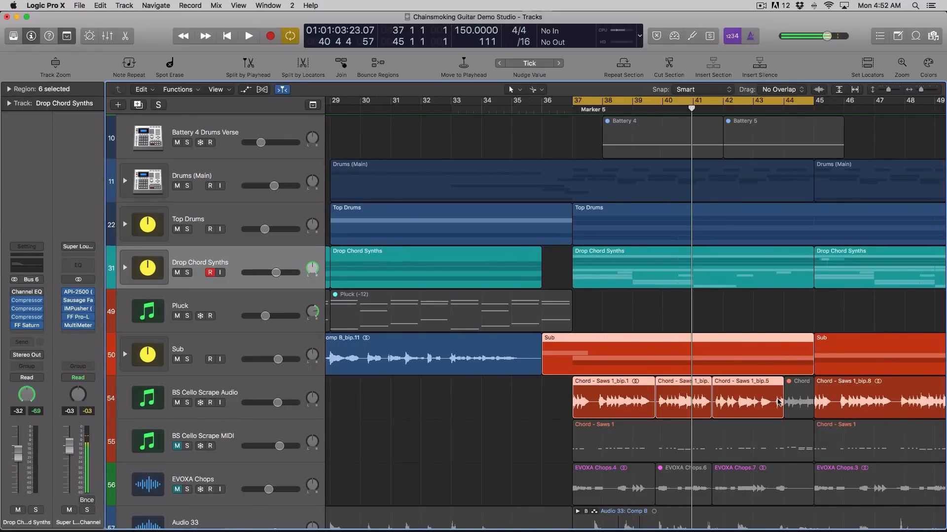
click(559, 339)
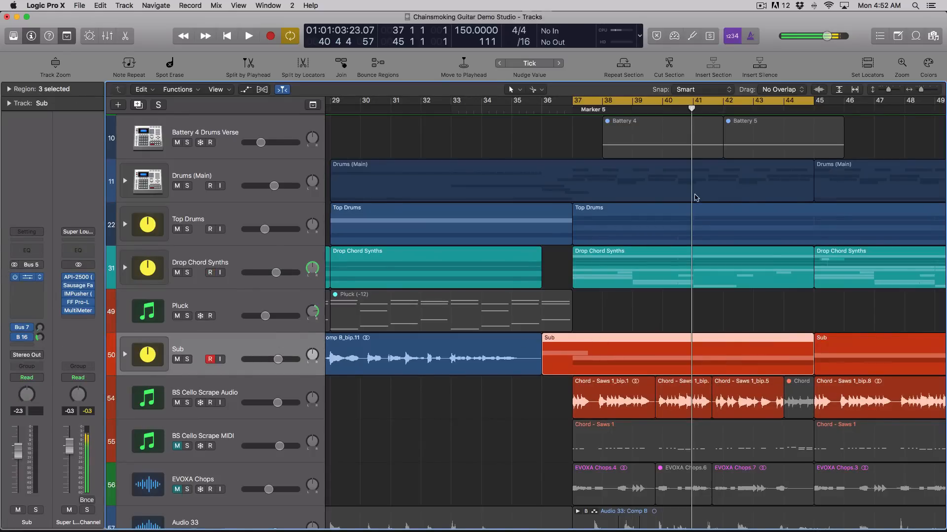
key(ctrl+s)
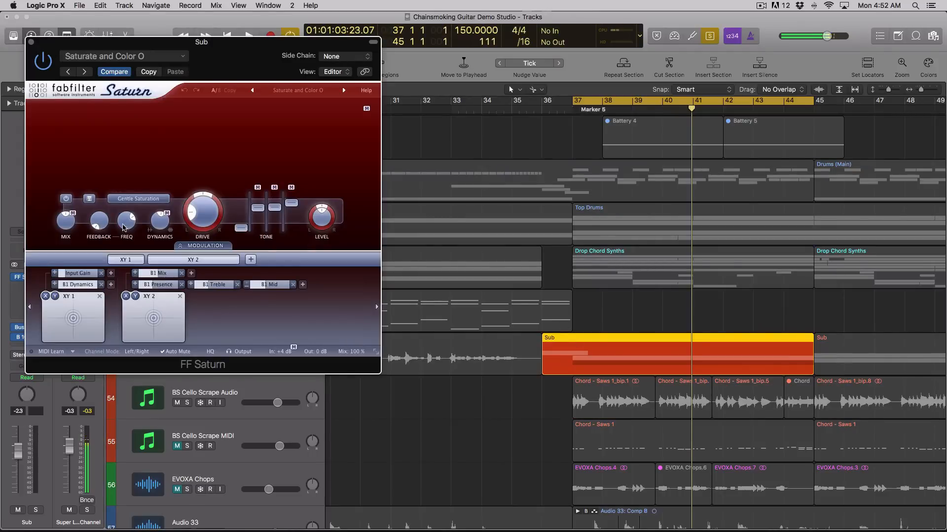
- Play the soloed Sub region with FF Saturn enabled and bypassed, and close the plug-in window with FF Saturn enabled
key(space)
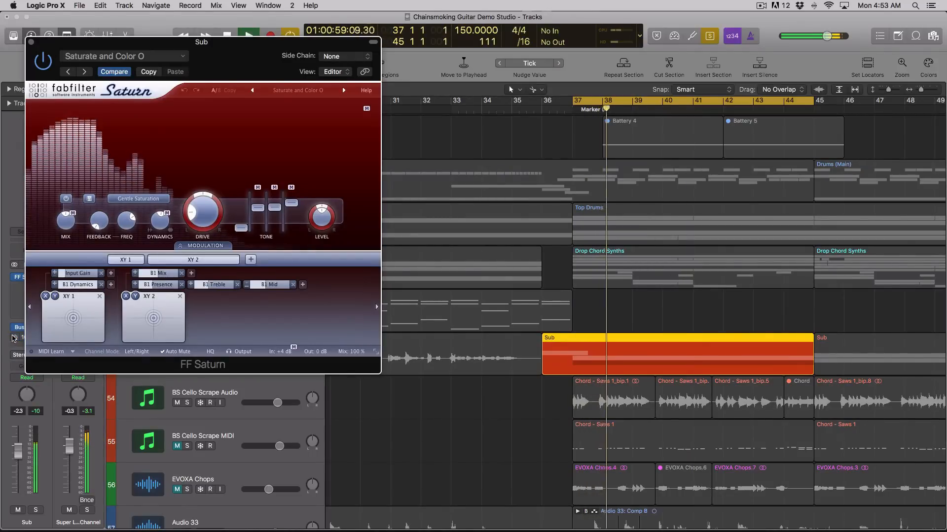
key(space)
click(43, 64)
key(space)
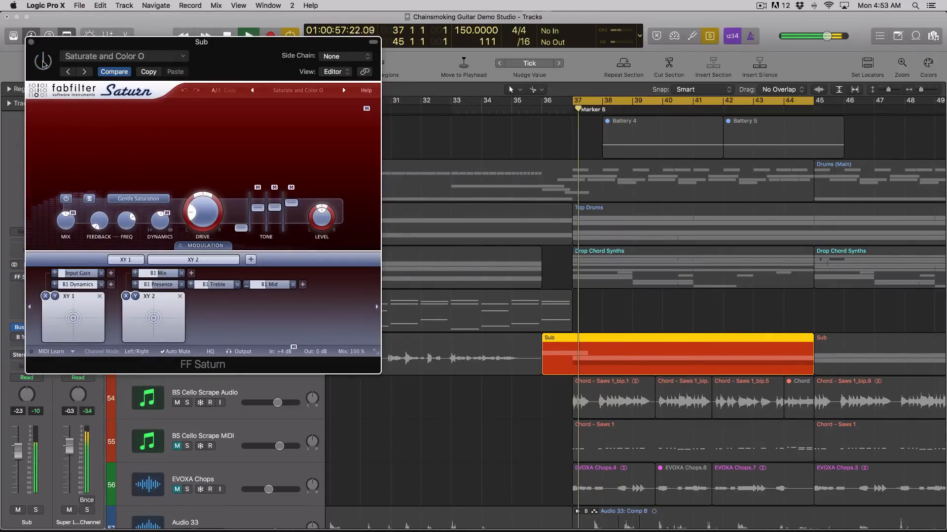
click(43, 63)
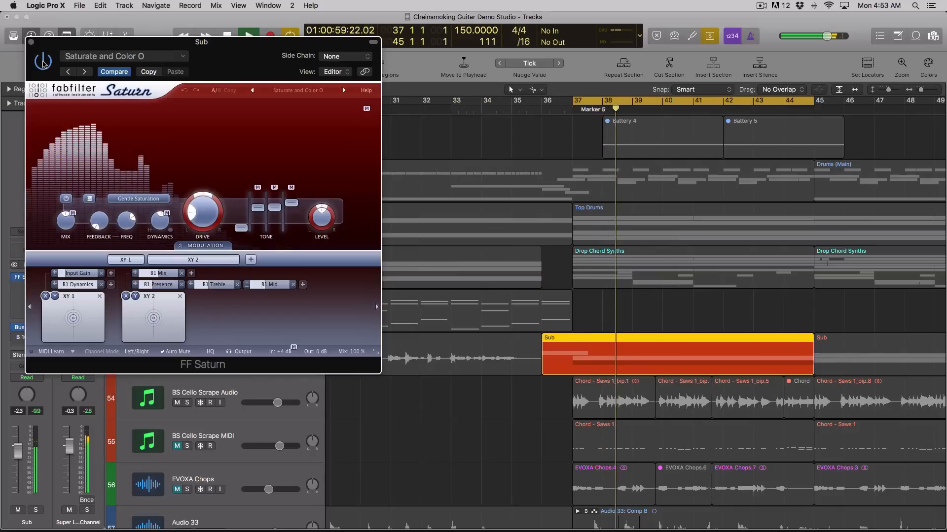
key(space)
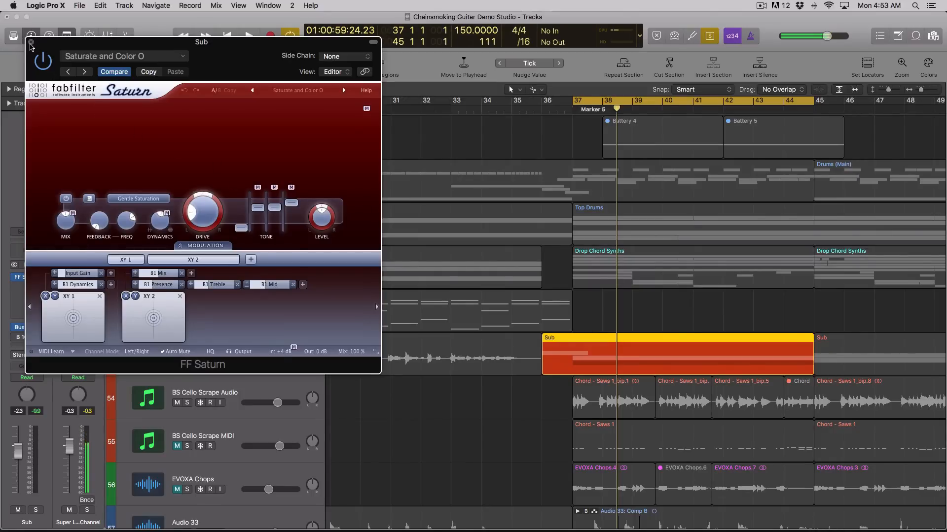
click(32, 44)
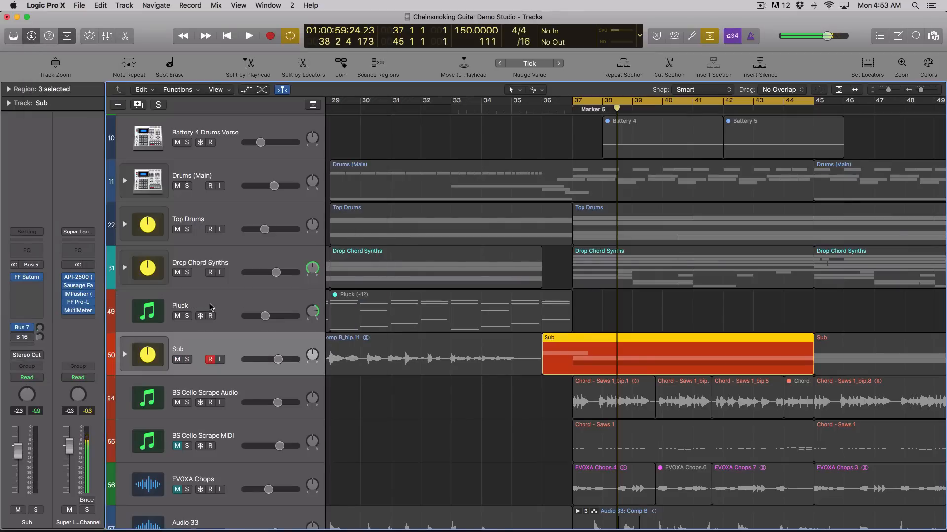
- Audition the Sub's Bus 16 send by playing Aux 16 soloed with its Decapitator open, and unsolo Aux 16 and close the plug-in
click(21, 337)
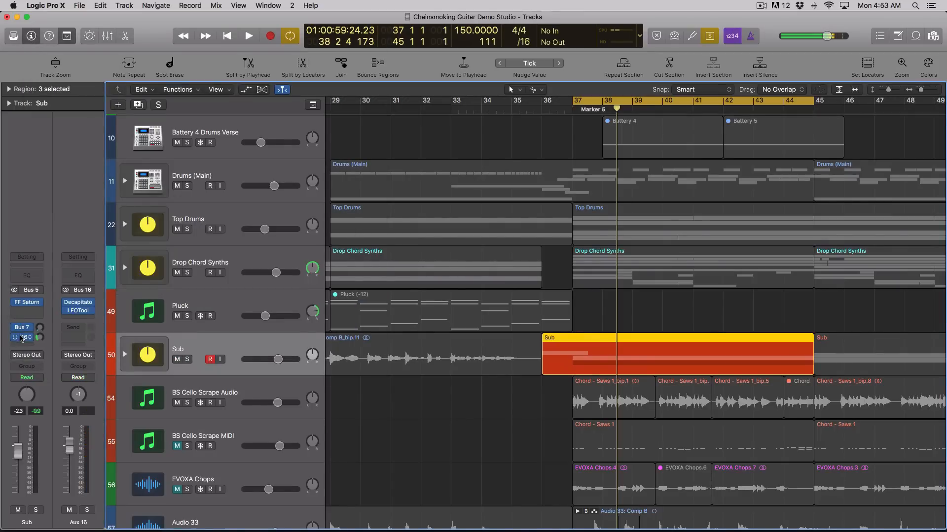
click(73, 307)
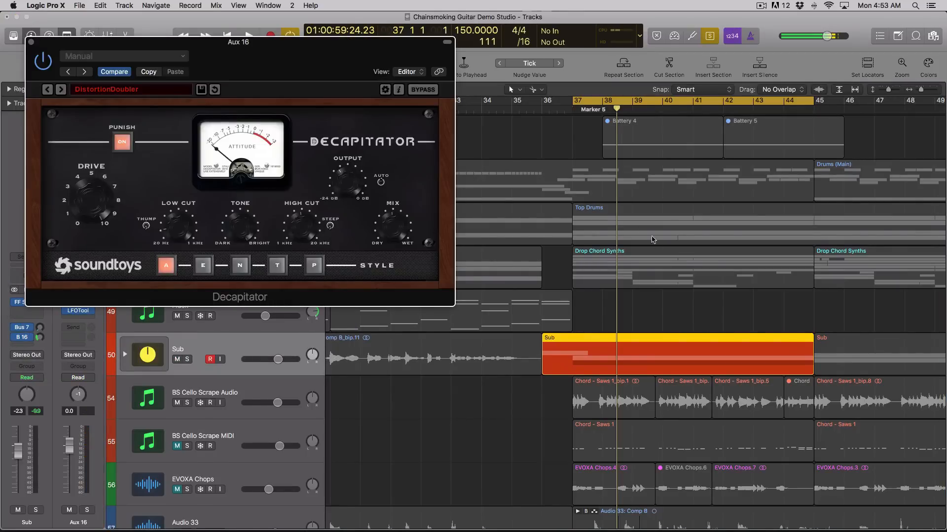
click(87, 511)
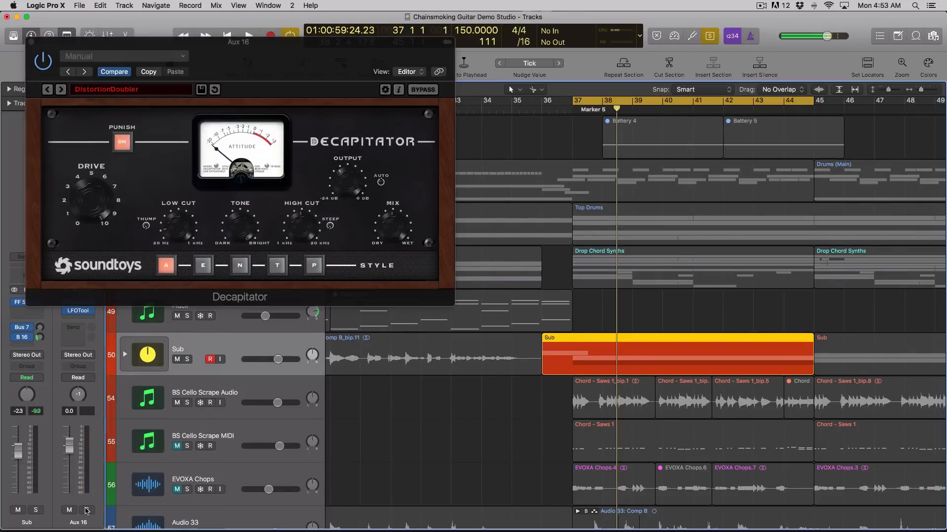
key(space)
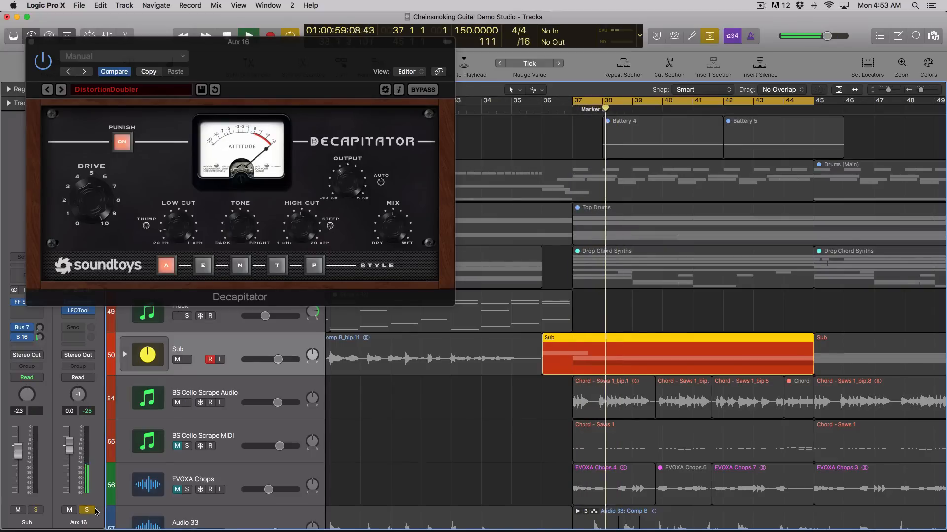
click(87, 511)
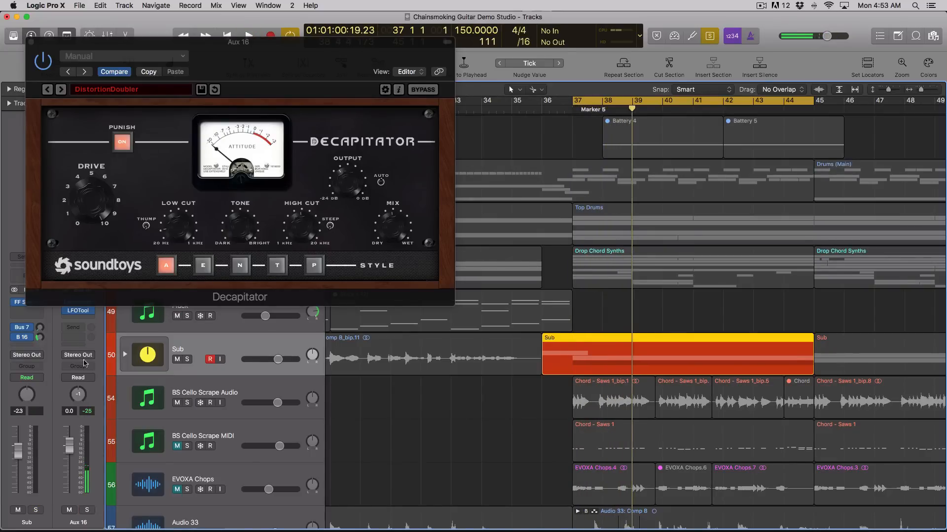
click(30, 43)
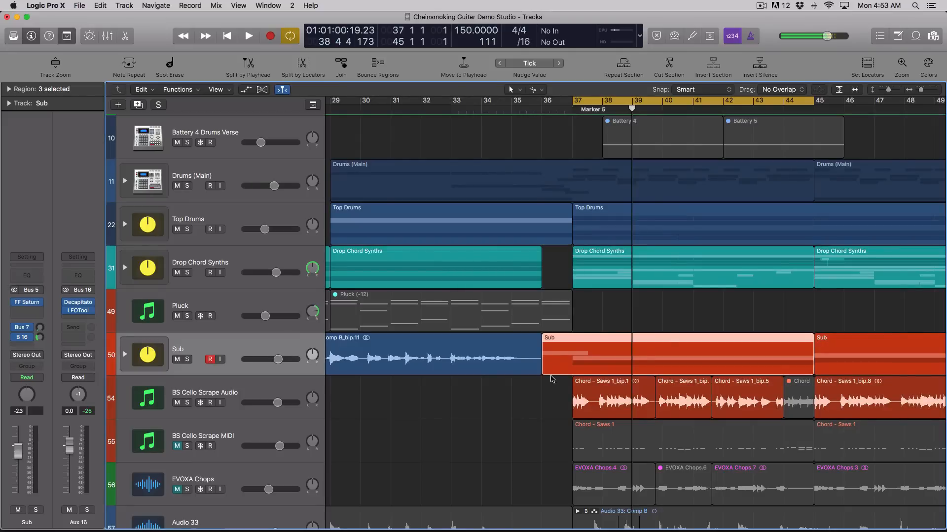
- Solo the BS Cello Scrape Audio regions in the cycle range and play them with the Bus 16 send bypassed and enabled
click(258, 393)
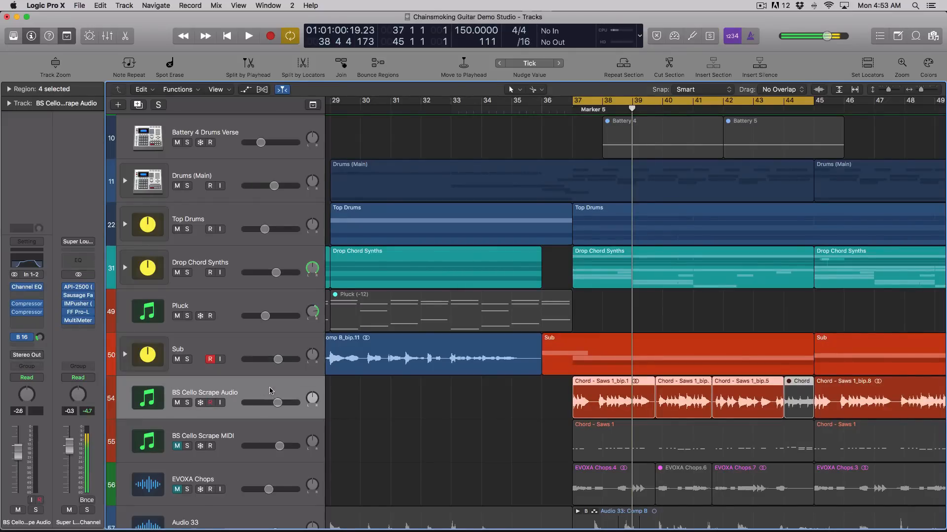
key(ctrl+s)
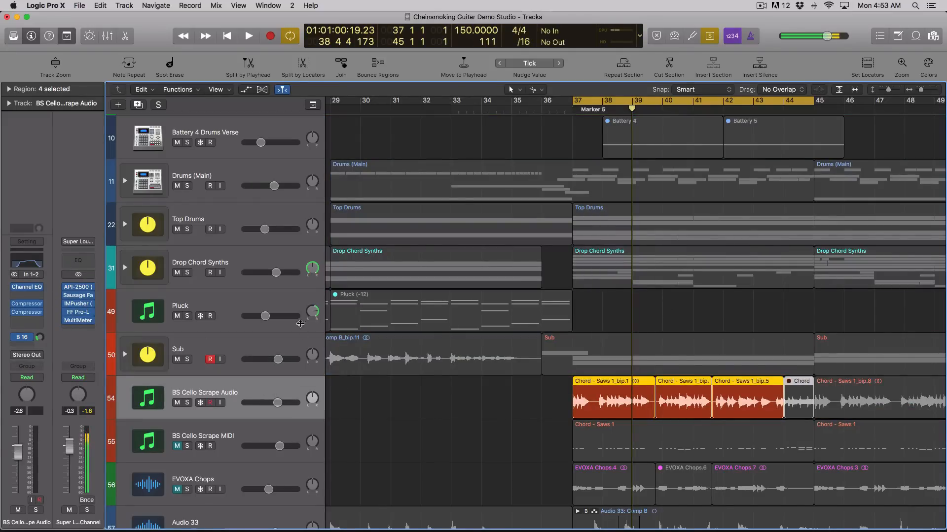
key(space)
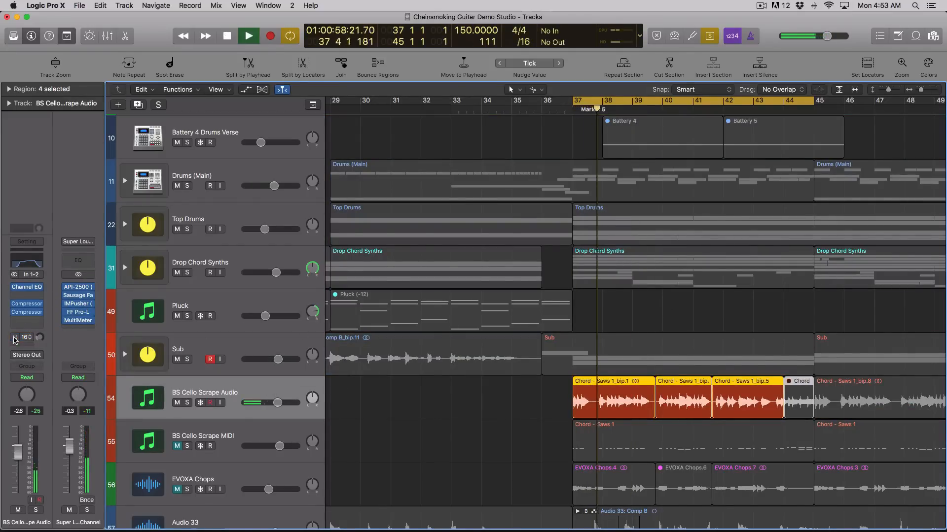
key(space)
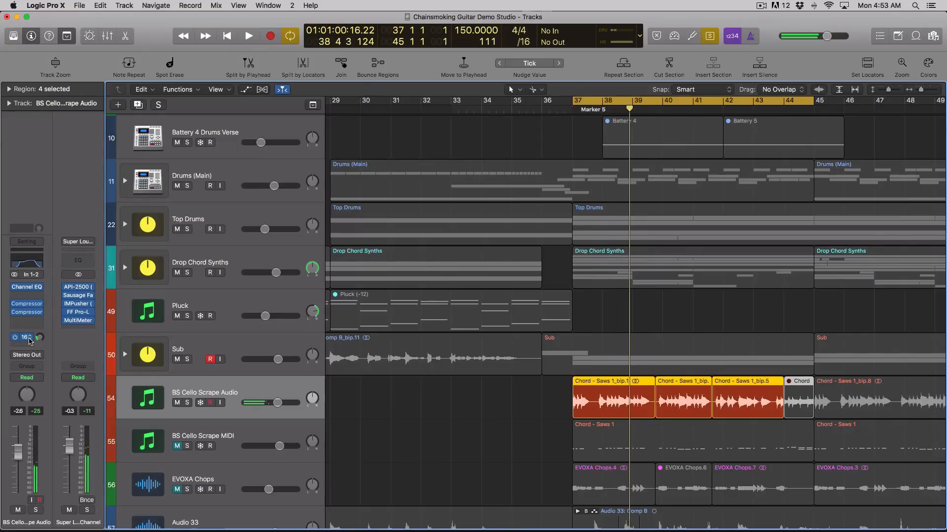
- Show the Aux 16 channel strip fed by the BS Cello Scrape Audio send, and turn off solo mode
click(28, 338)
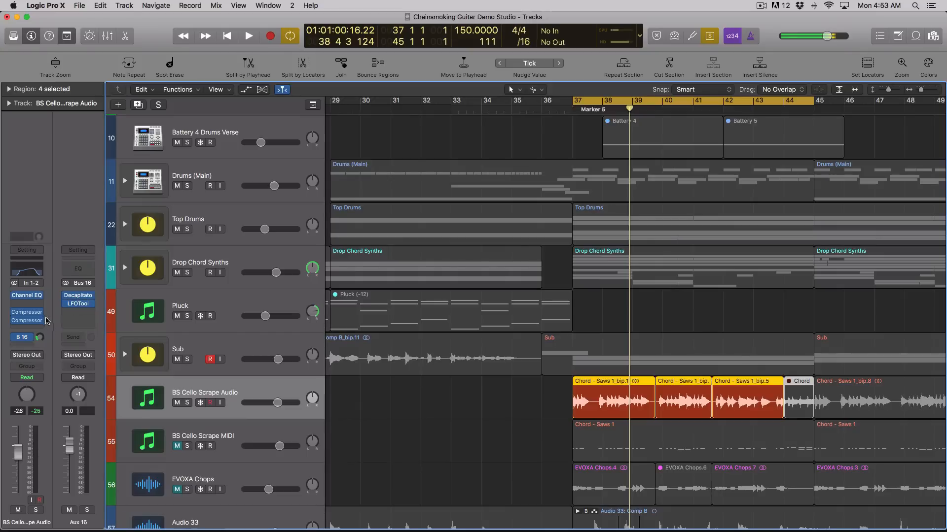
key(ctrl+s)
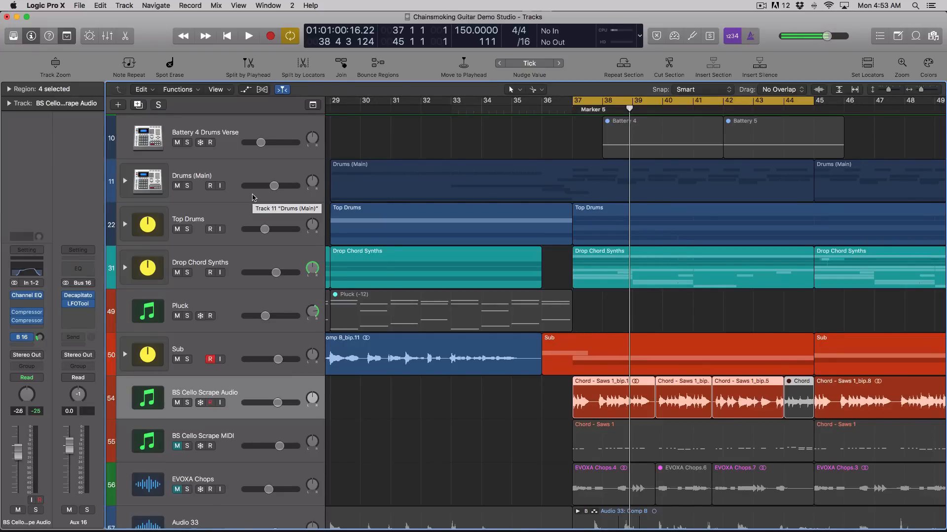
- Show the VOX Drop track's channel strip with its Decapitator insert, and reselect the BS Cello Scrape Audio track
scroll(252, 197, up, 2)
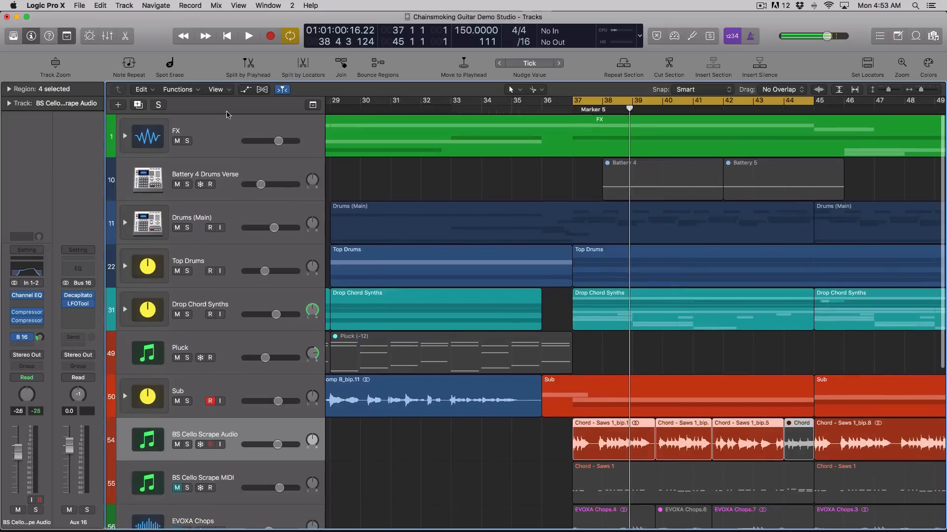
scroll(244, 153, down, 6)
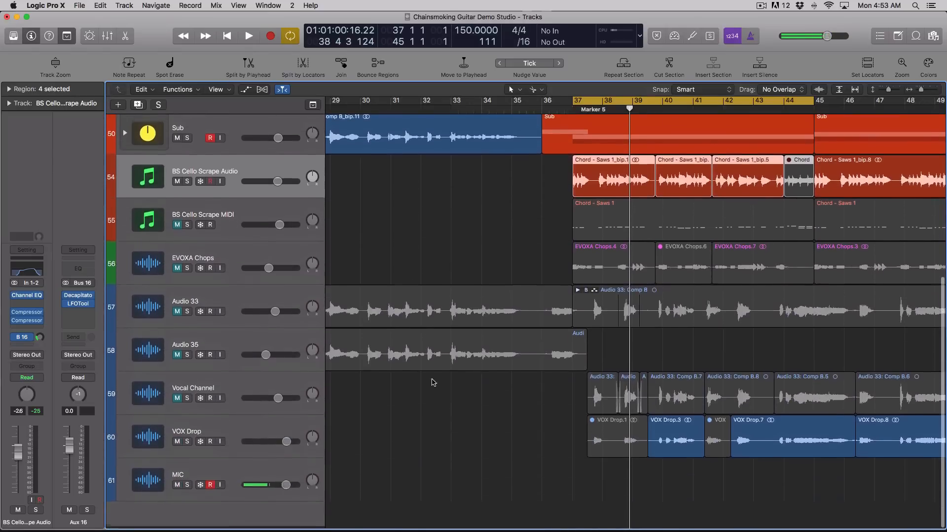
click(209, 436)
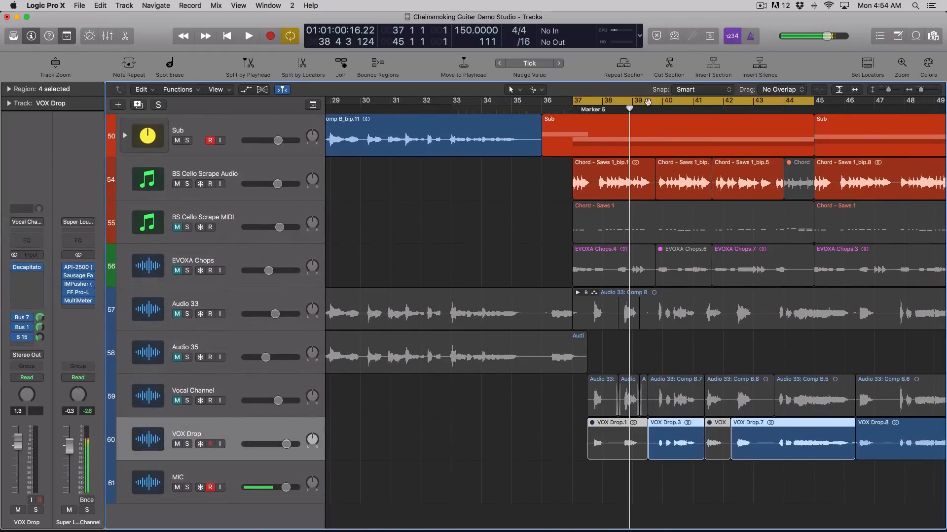
scroll(562, 111, up, 6)
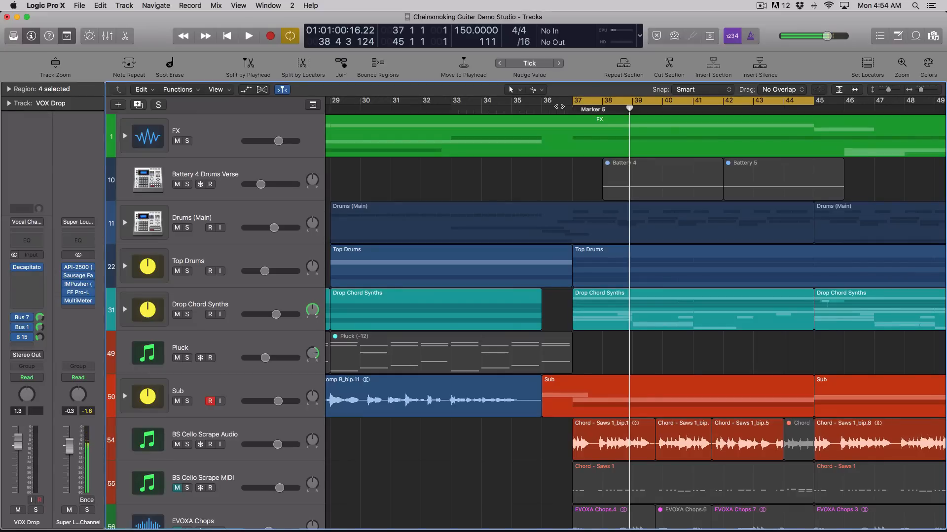
click(282, 434)
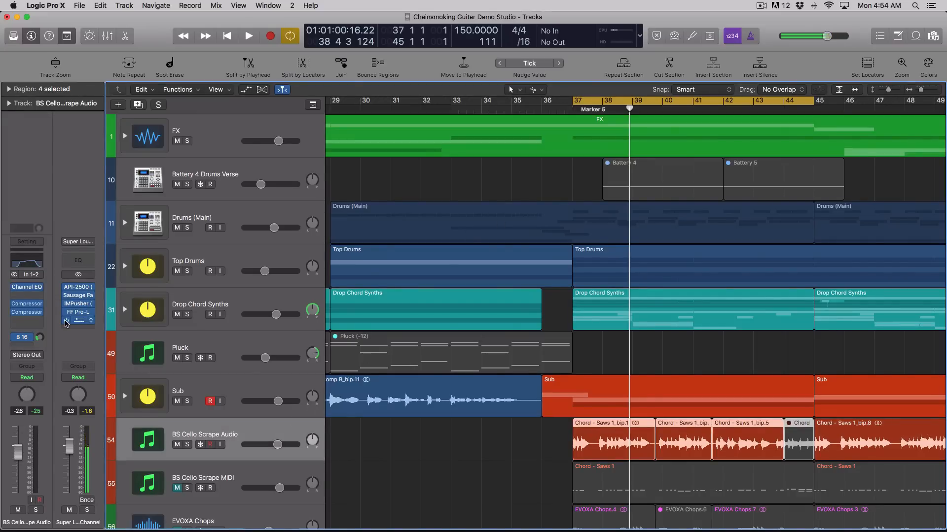